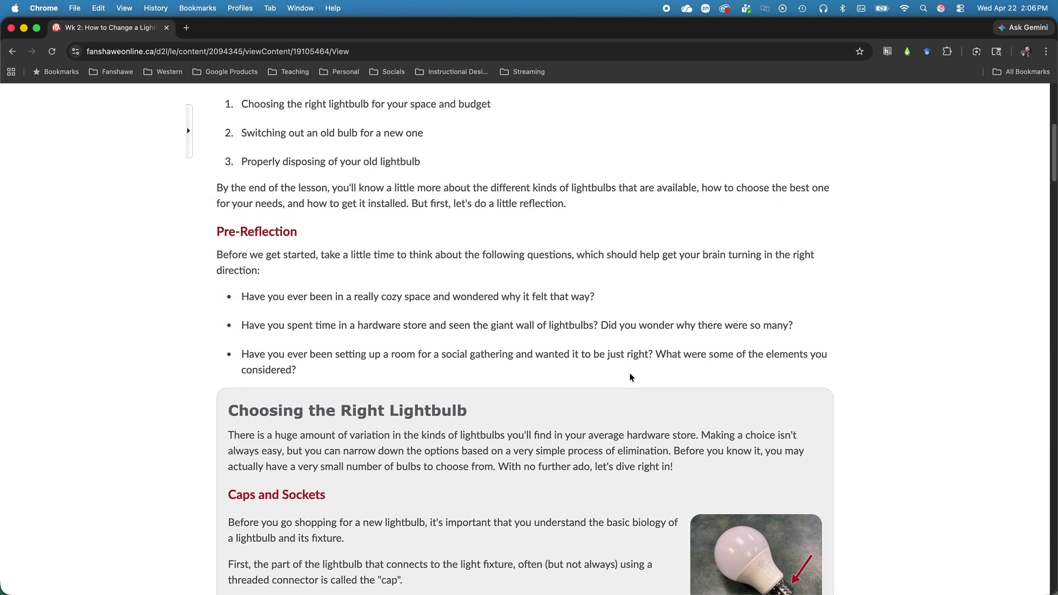
Look through the lightbulb lesson page from the pre-reflection questions to the lightbulb disposal section, examining how its content boxes are used.
scroll(629, 372, "down", 5)
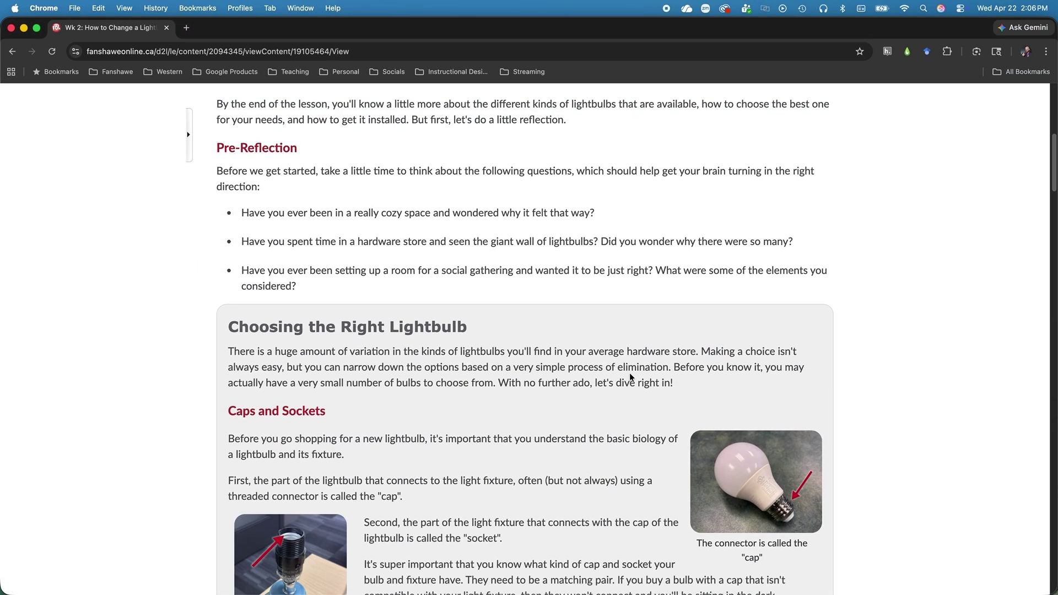
scroll(629, 374, "down", 7)
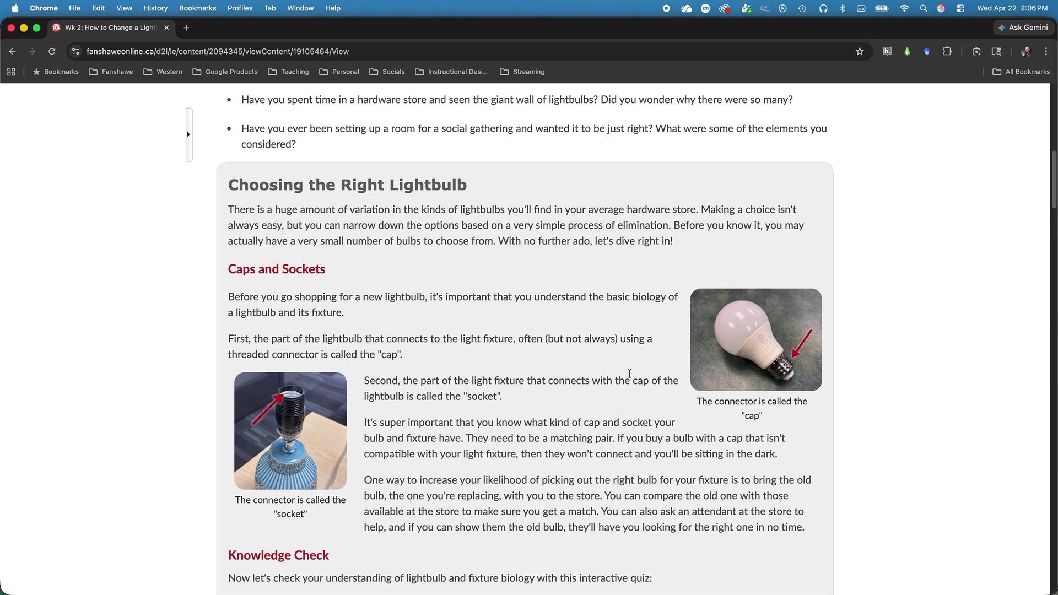
scroll(630, 374, "down", 13)
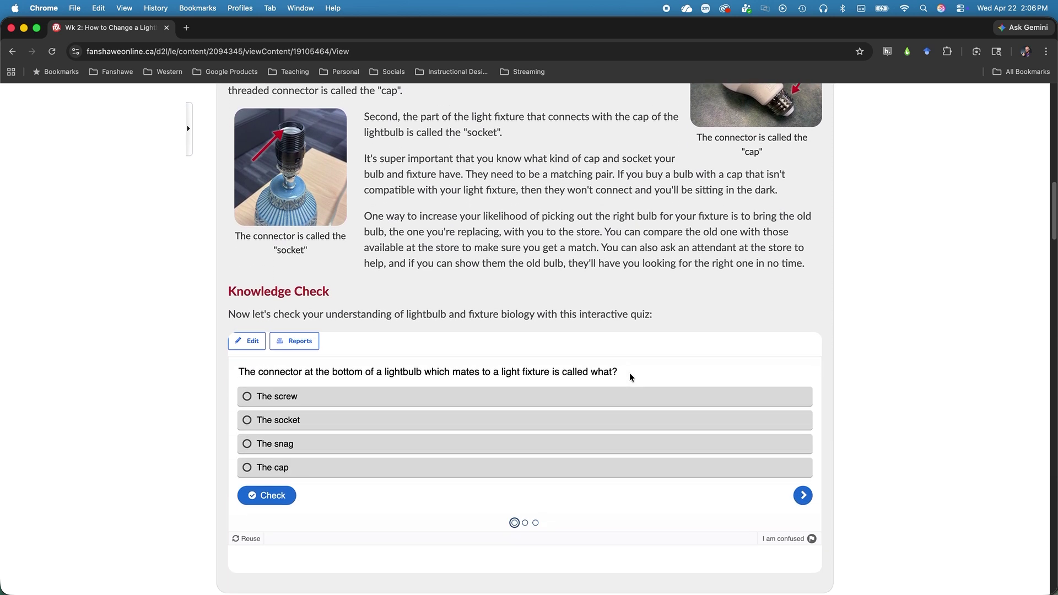
scroll(629, 373, "down", 10)
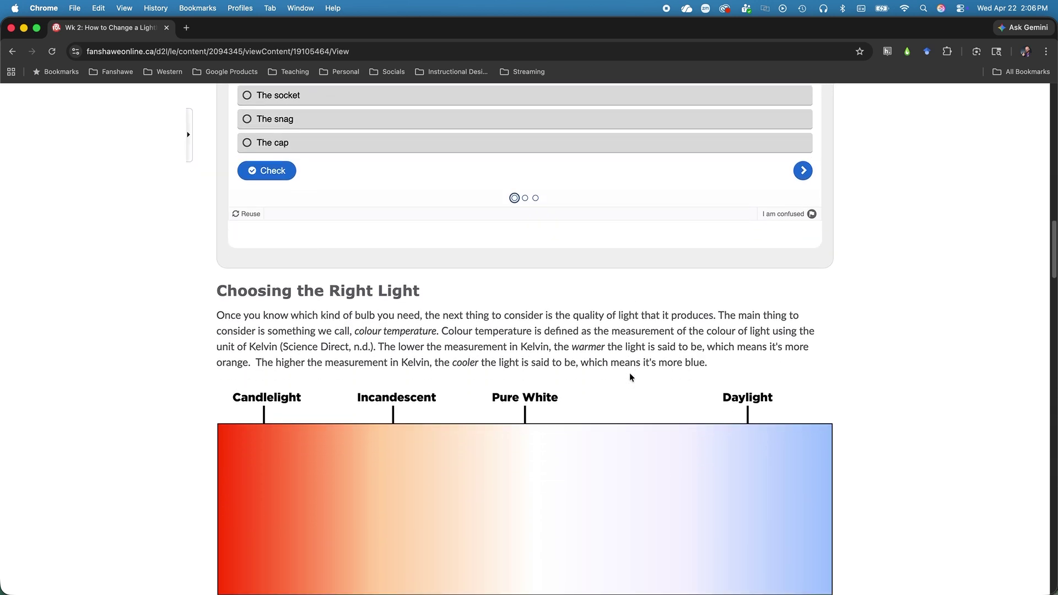
scroll(631, 377, "down", 7)
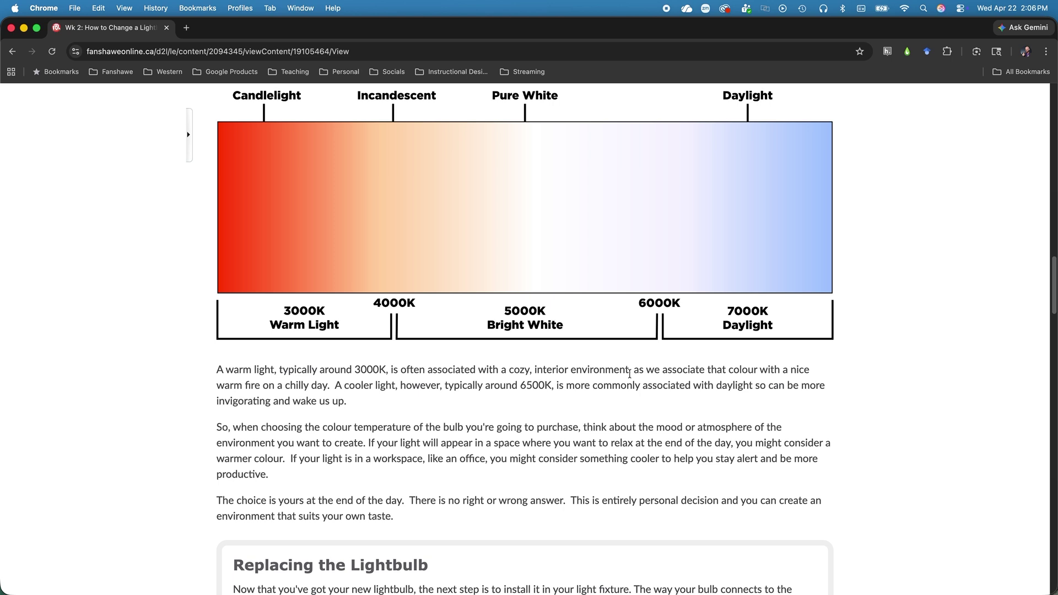
scroll(630, 375, "down", 10)
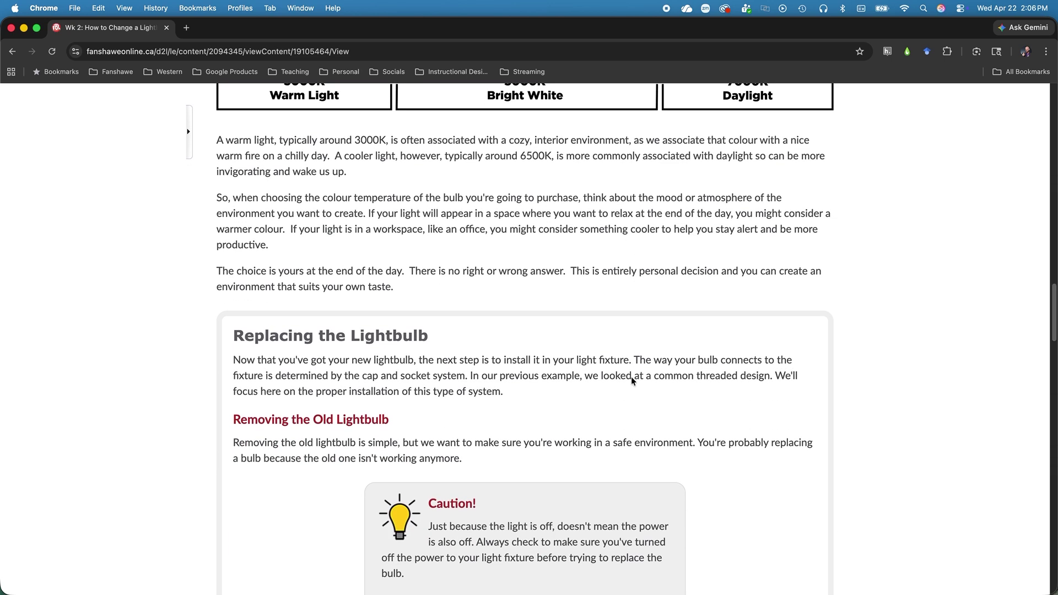
scroll(632, 380, "down", 4)
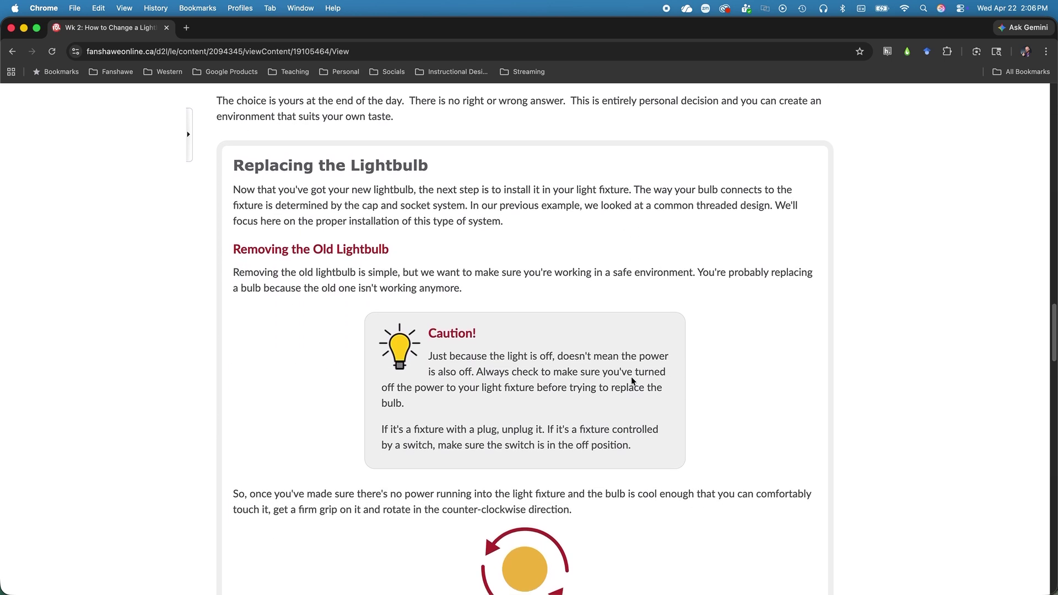
scroll(631, 381, "down", 15)
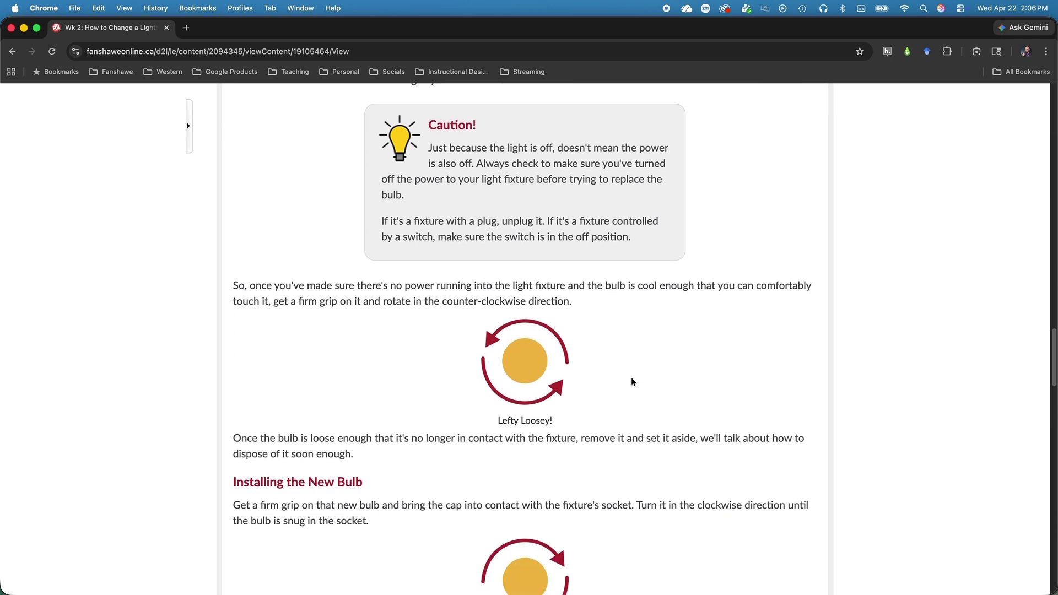
scroll(632, 382, "down", 11)
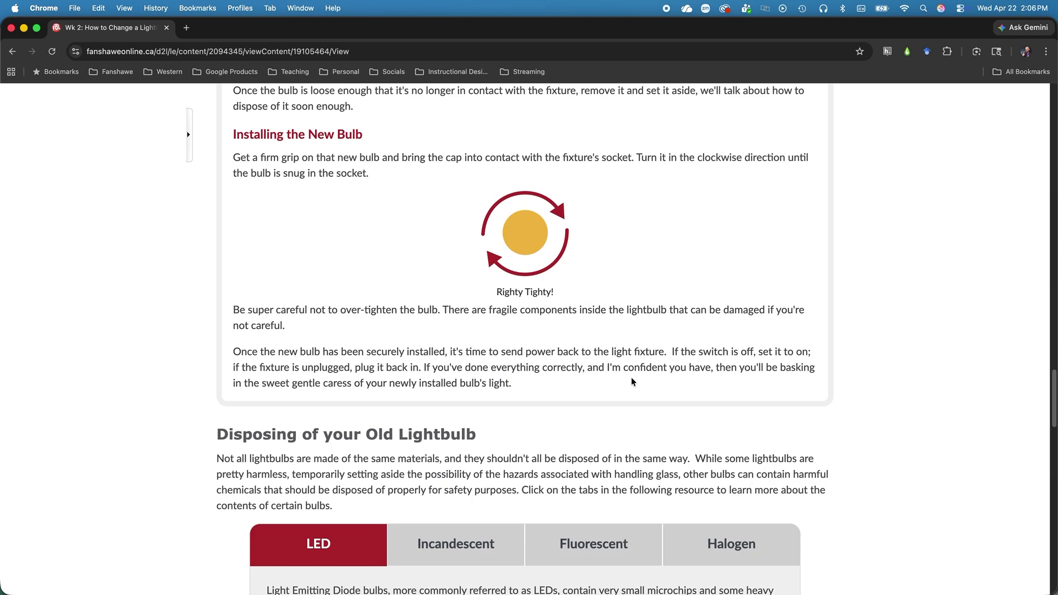
scroll(632, 381, "down", 6)
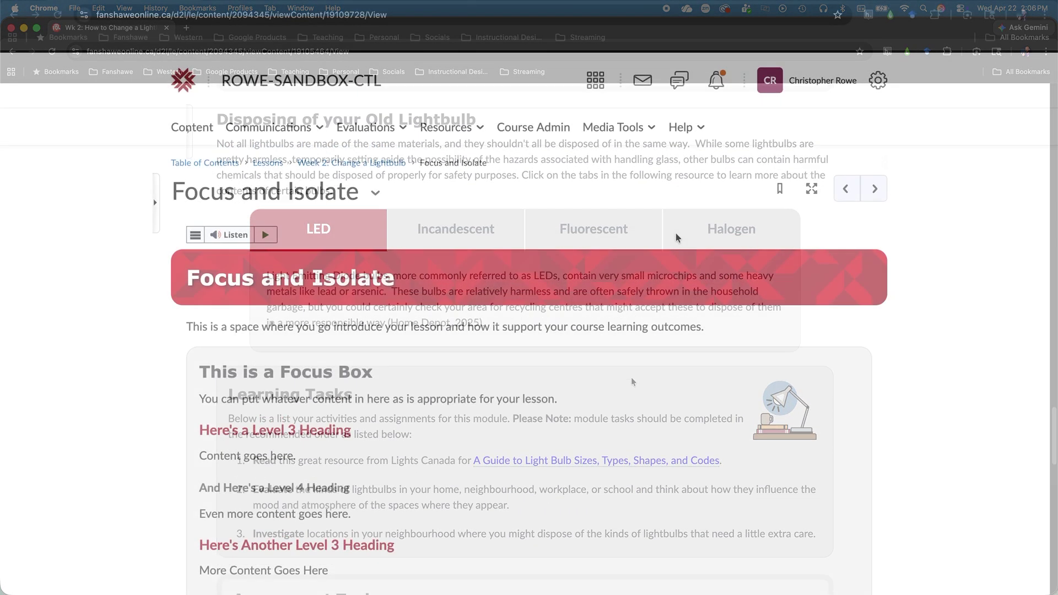
Open the Focus and Isolate page for editing in full screen and select the xFocus prefix of the "This is a Focus Box" heading.
left_click(375, 193)
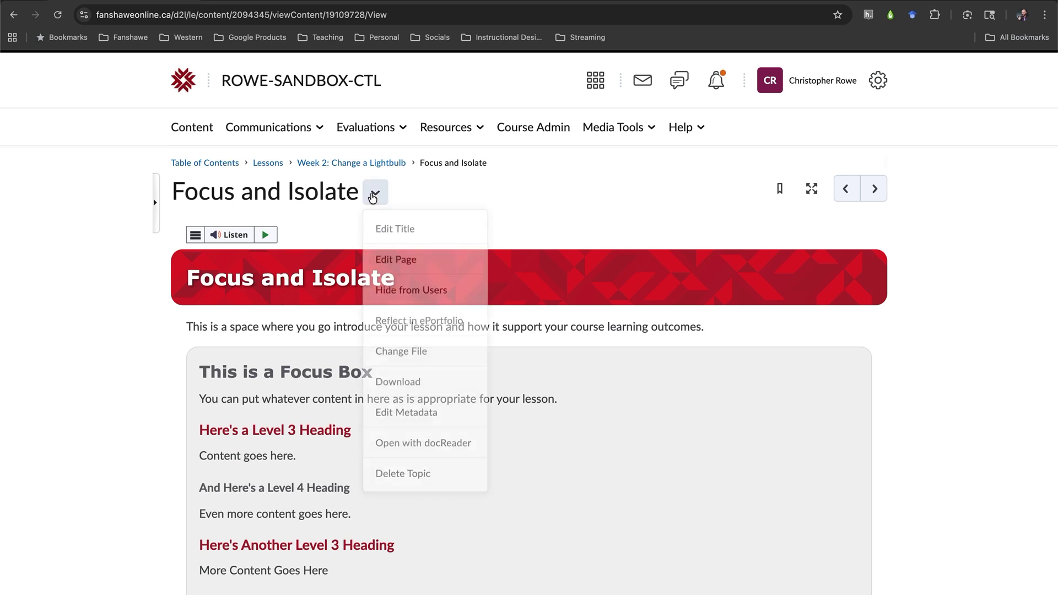
left_click(402, 263)
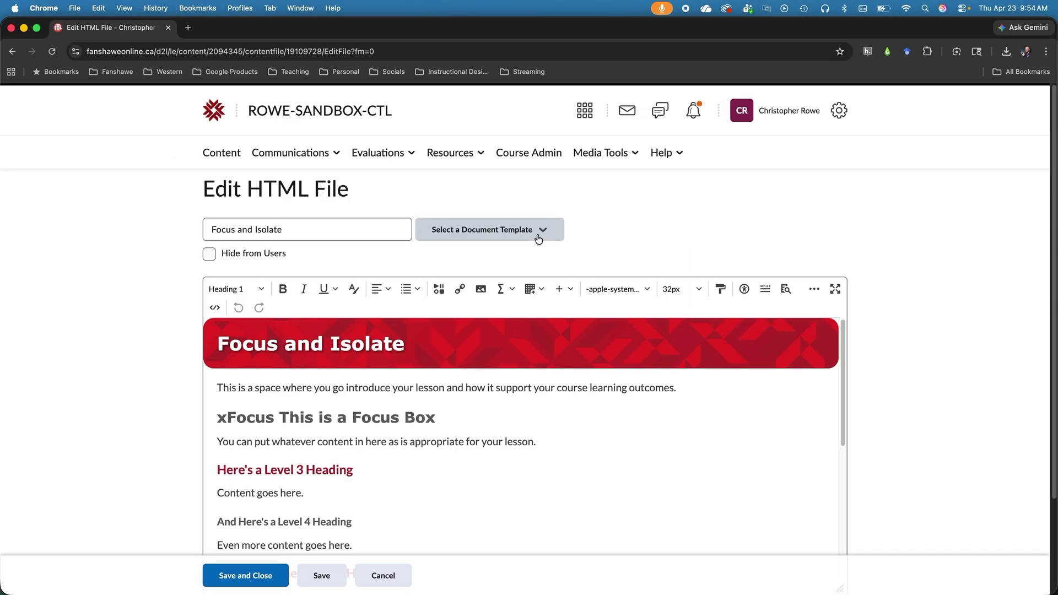
left_click(835, 289)
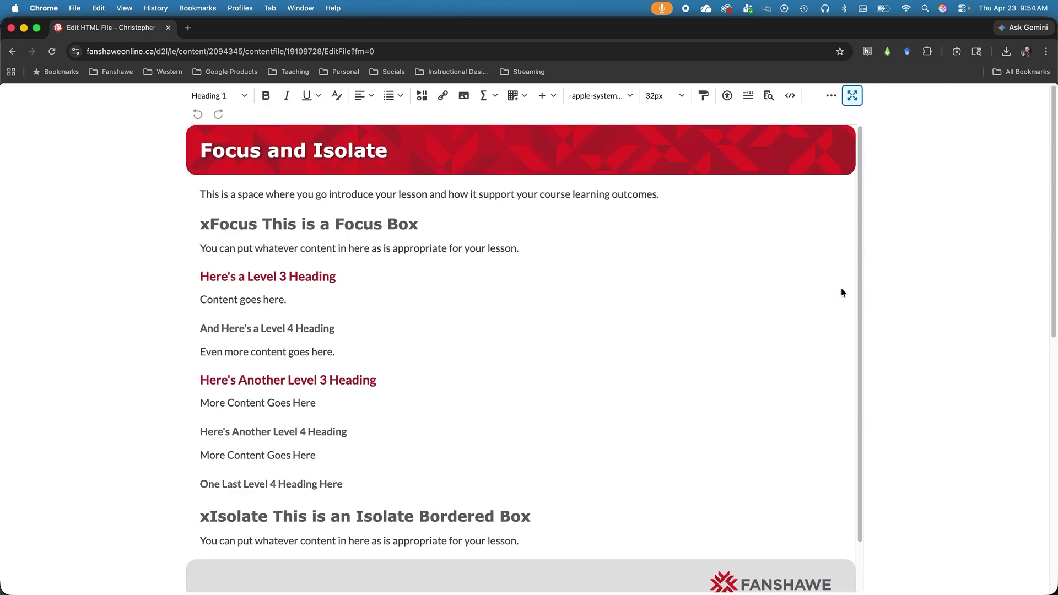
scroll(659, 275, "down", 1)
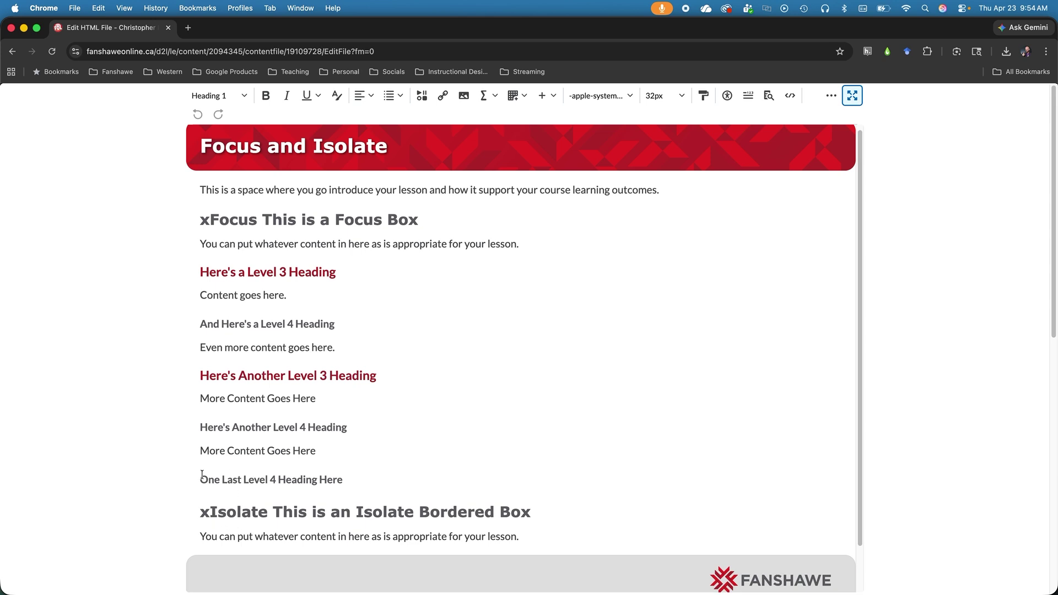
left_click_drag(210, 218, 182, 226)
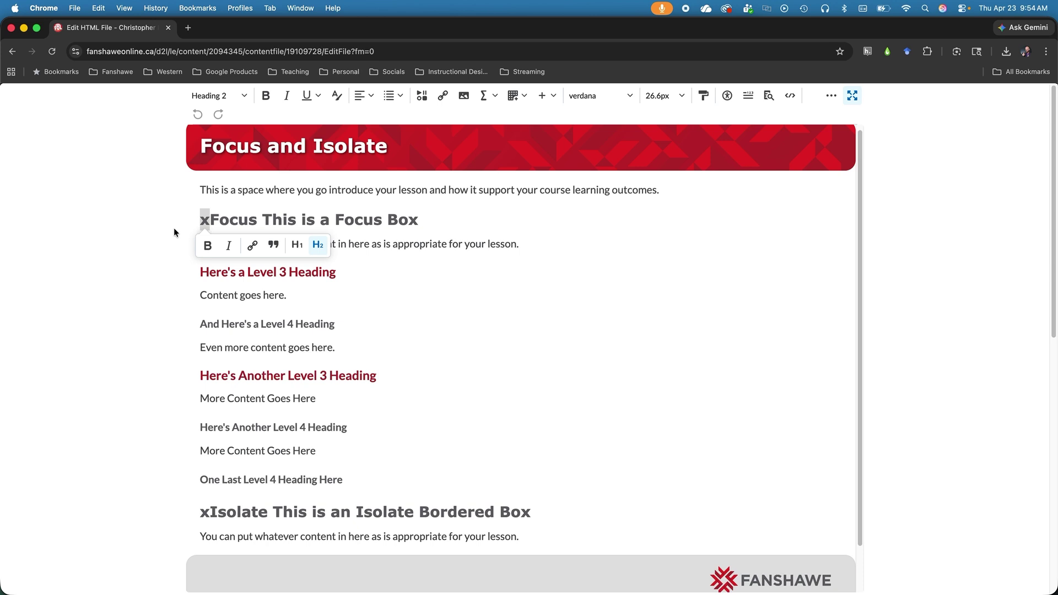
left_click(210, 220)
left_click_drag(264, 223, 200, 220)
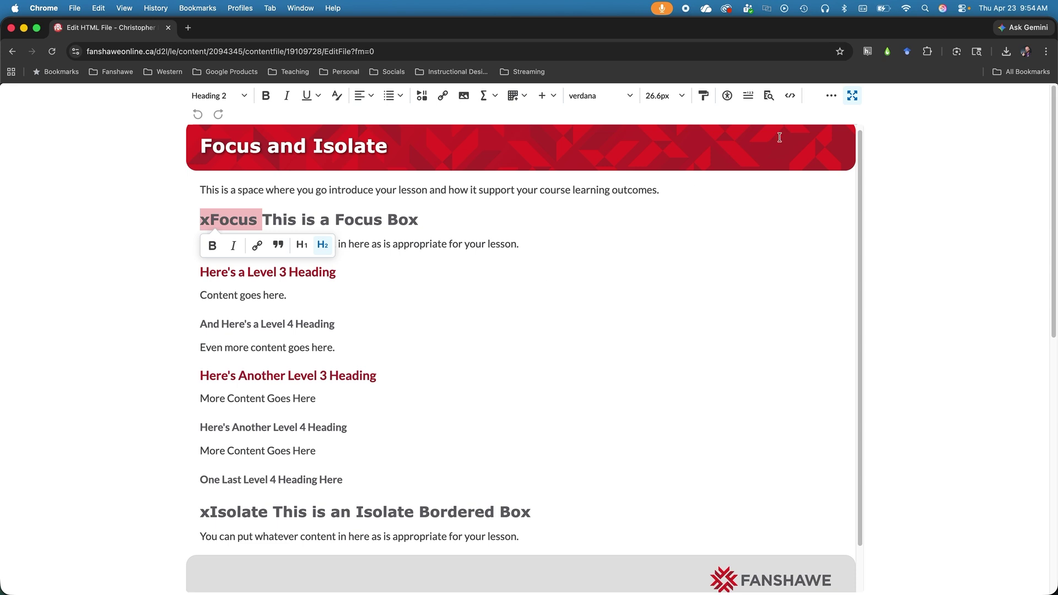
Exit the full-screen editor, save and close the page, and examine the published focus and isolate boxes.
left_click(853, 96)
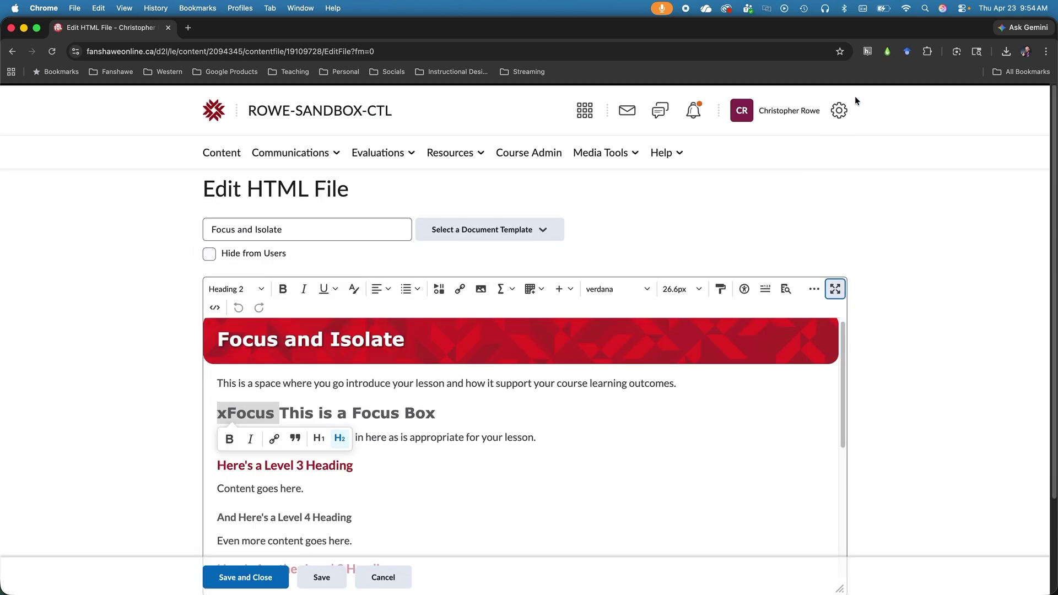
left_click(253, 579)
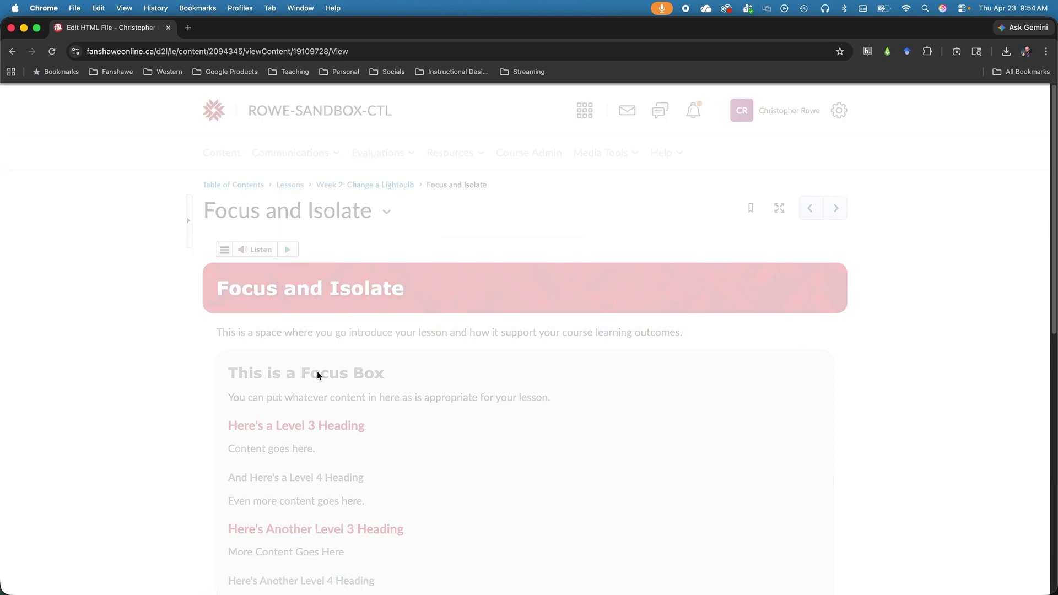
scroll(317, 375, "down", 3)
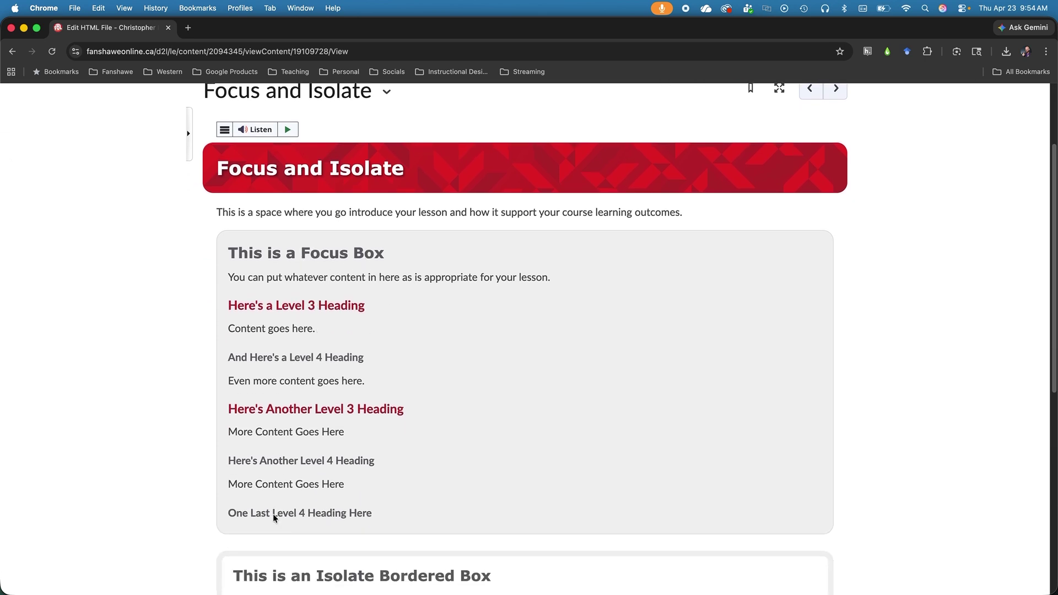
scroll(276, 480, "down", 2)
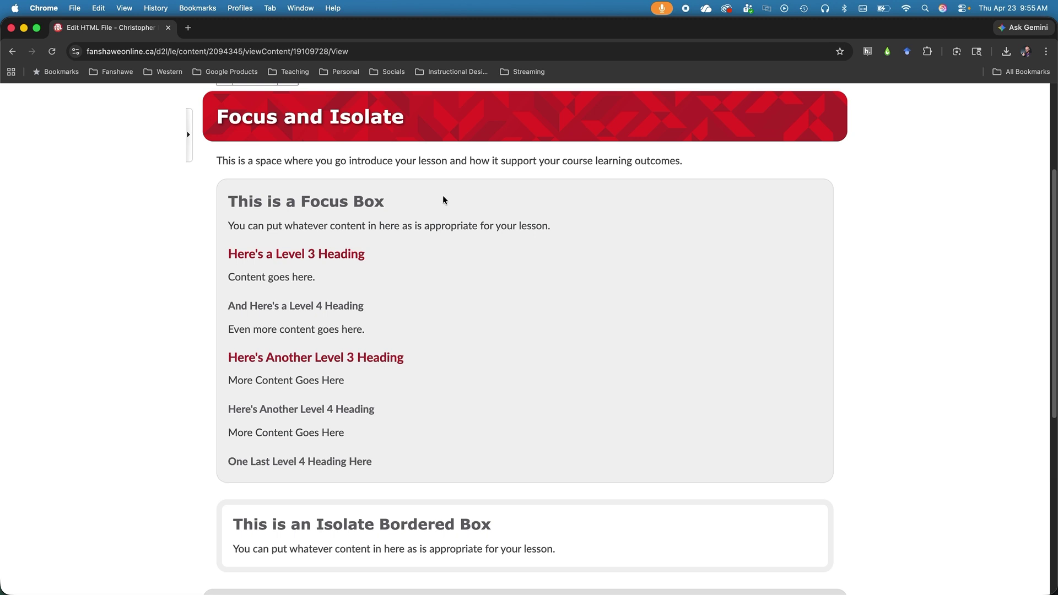
Edit the page to move the xFocus prefix from "This is a Focus Box" to "Here's a Level 3 Heading", and save and close it.
scroll(443, 200, "up", 3)
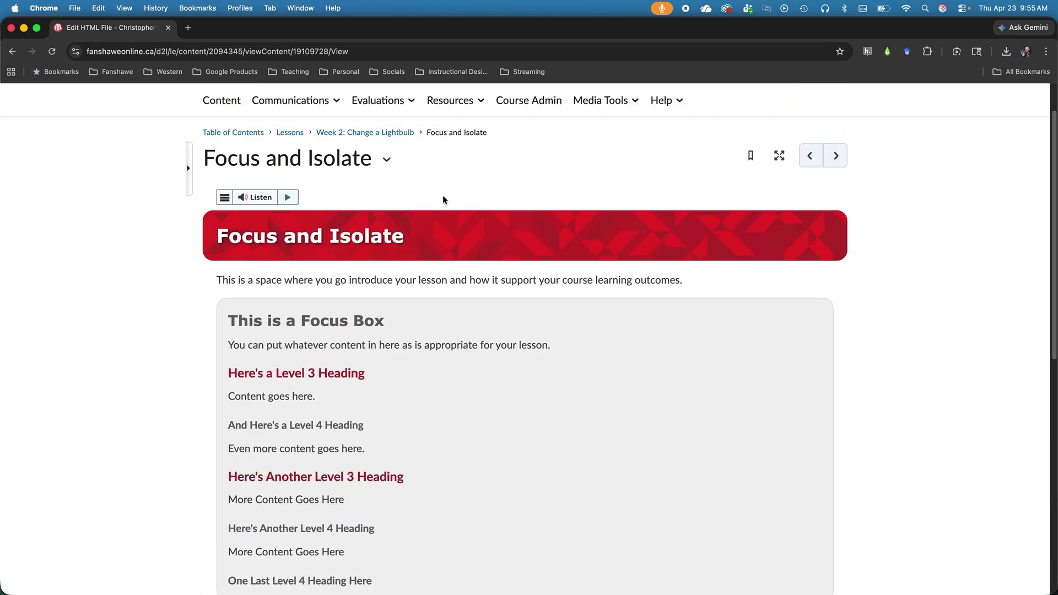
left_click(387, 159)
left_click(403, 220)
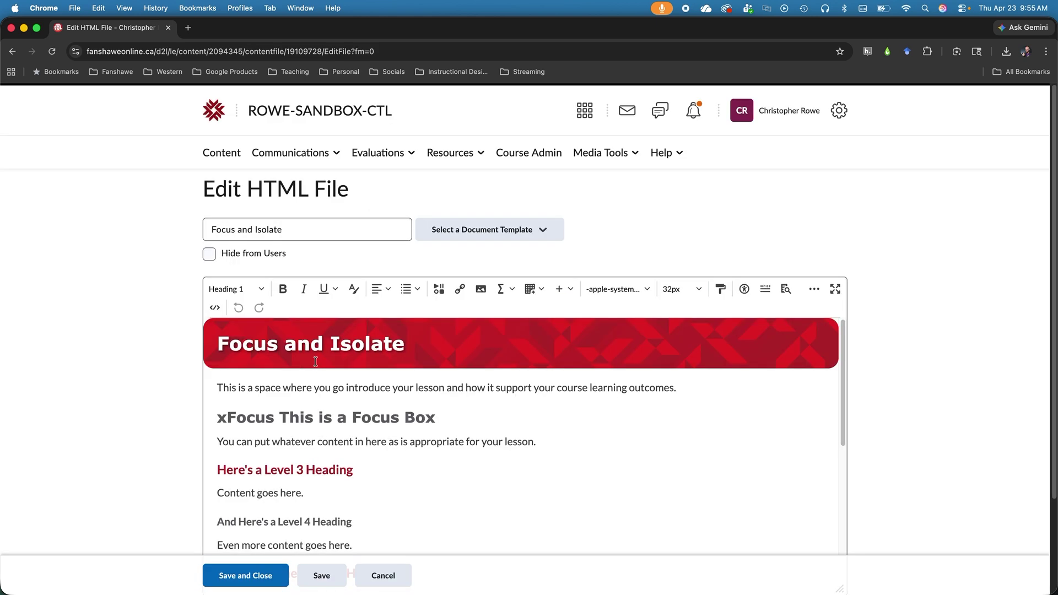
scroll(314, 362, "down", 4)
scroll(314, 362, "up", 1)
scroll(314, 362, "up", 1)
left_click_drag(280, 357, 213, 362)
key("BackSpace")
key("Down")
key("Down")
type("xFocus")
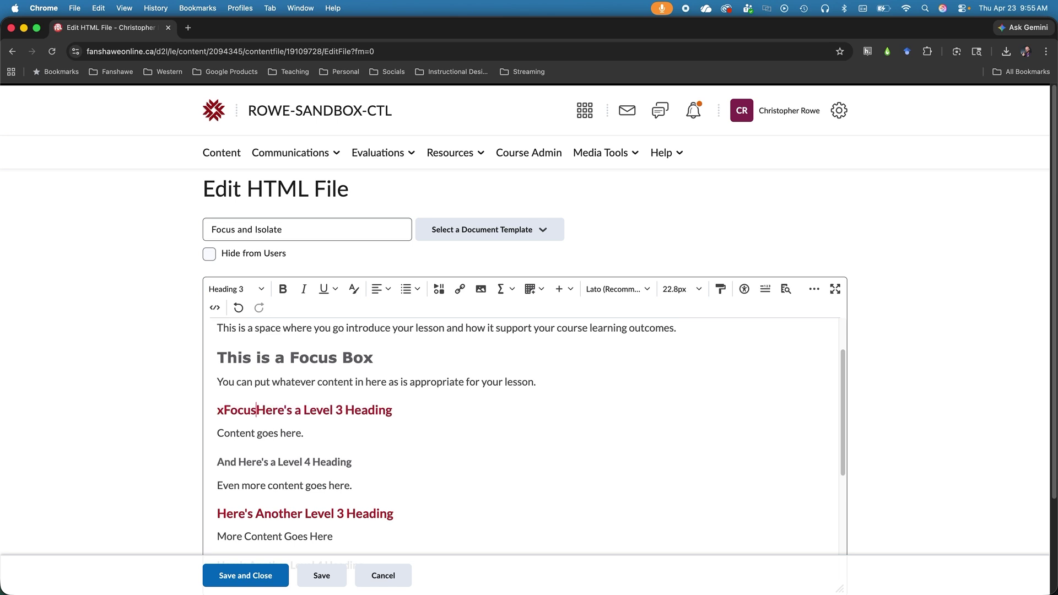
left_click(282, 574)
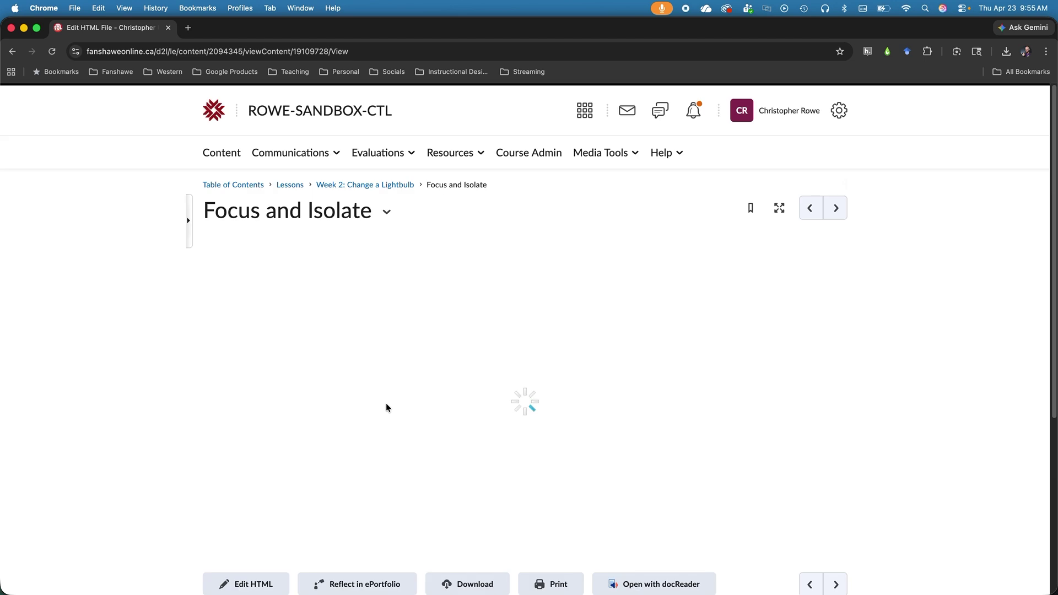
scroll(385, 403, "down", 3)
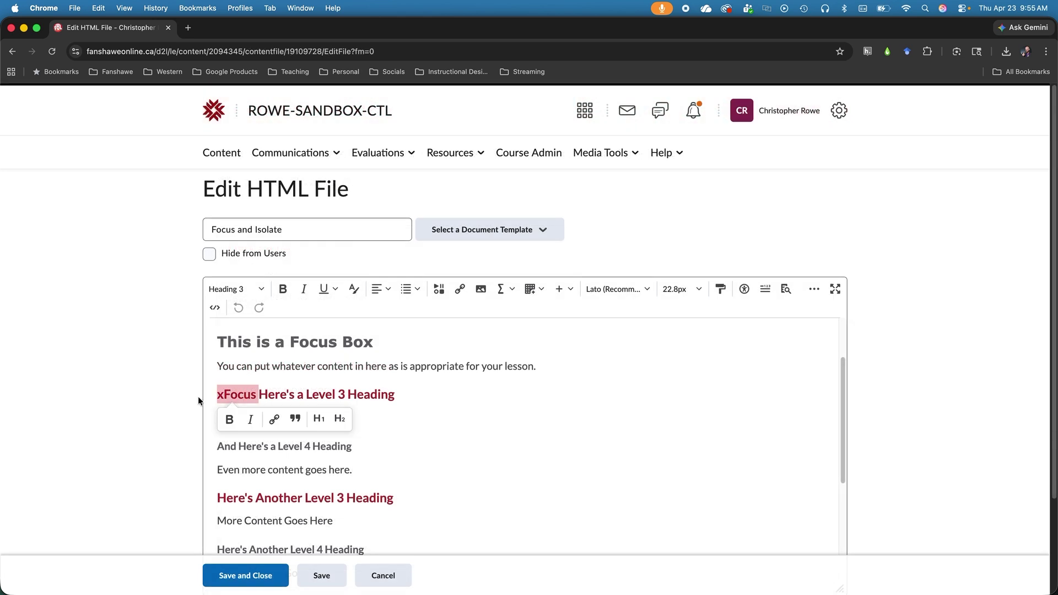
Move the xFocus prefix from "Here's a Level 3 Heading" to "Here's Another Level 4 Heading", and save and close the page.
key("BackSpace")
scroll(219, 514, "down", 2)
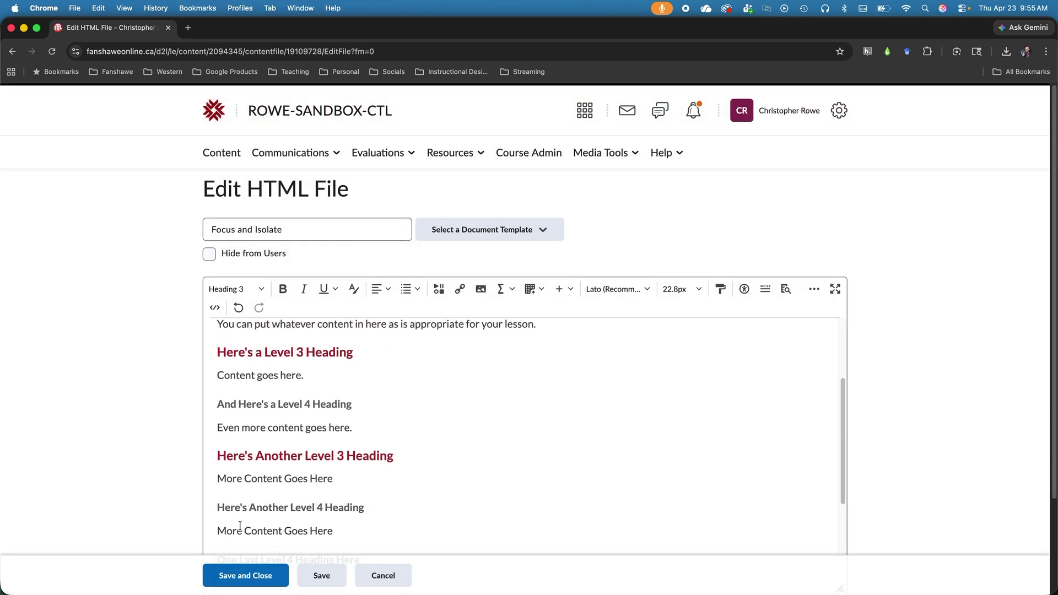
left_click(220, 515)
type("xFocu")
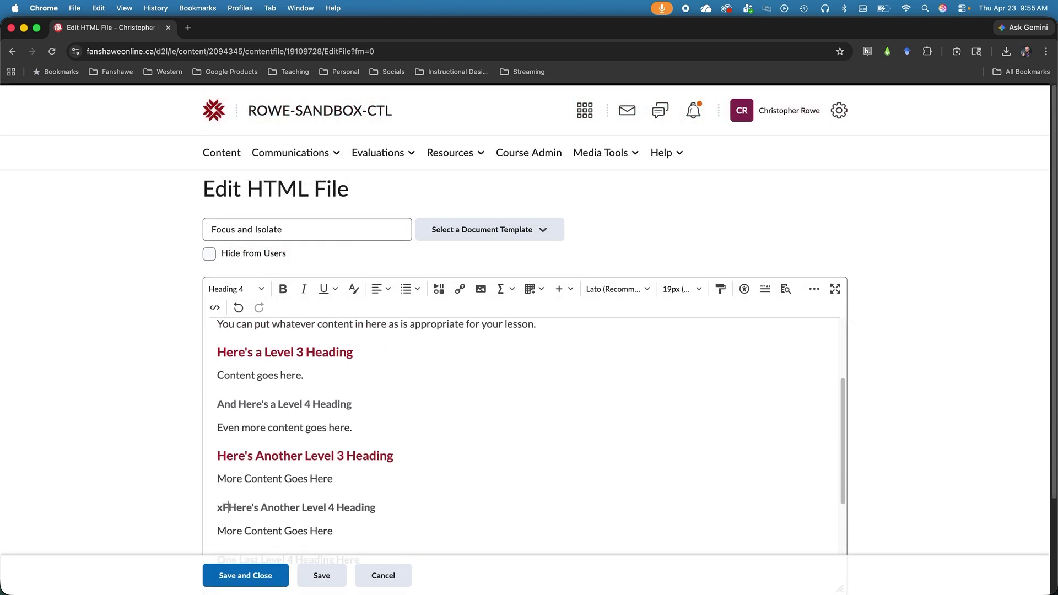
type("s")
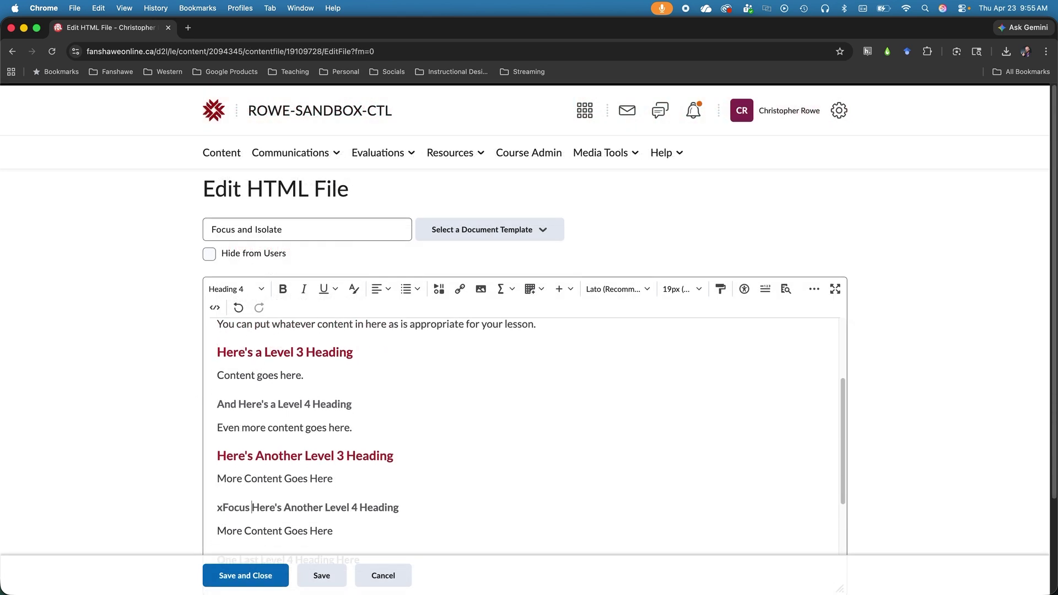
left_click(239, 583)
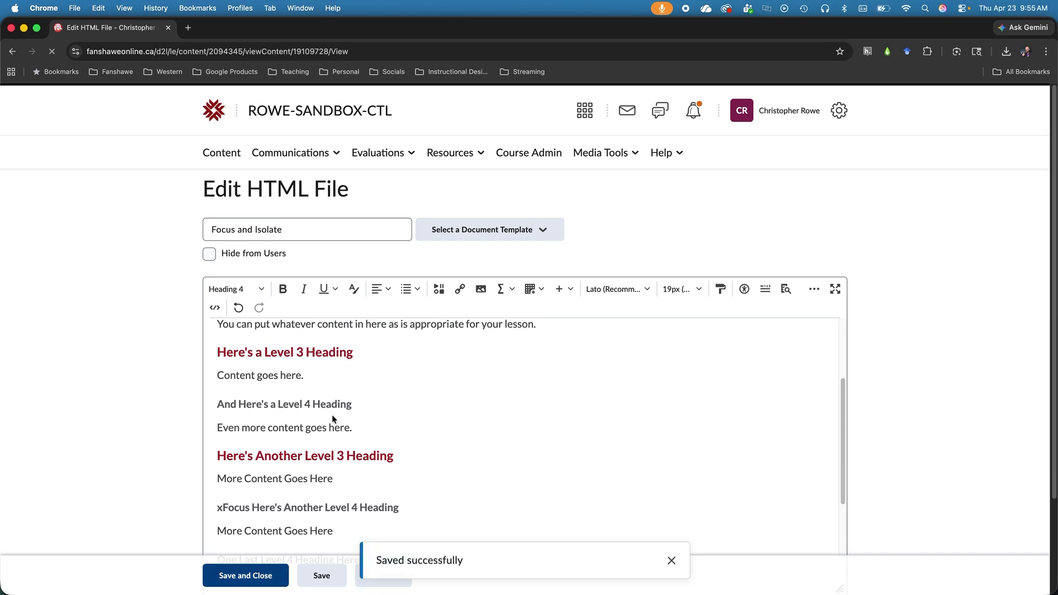
scroll(324, 413, "down", 3)
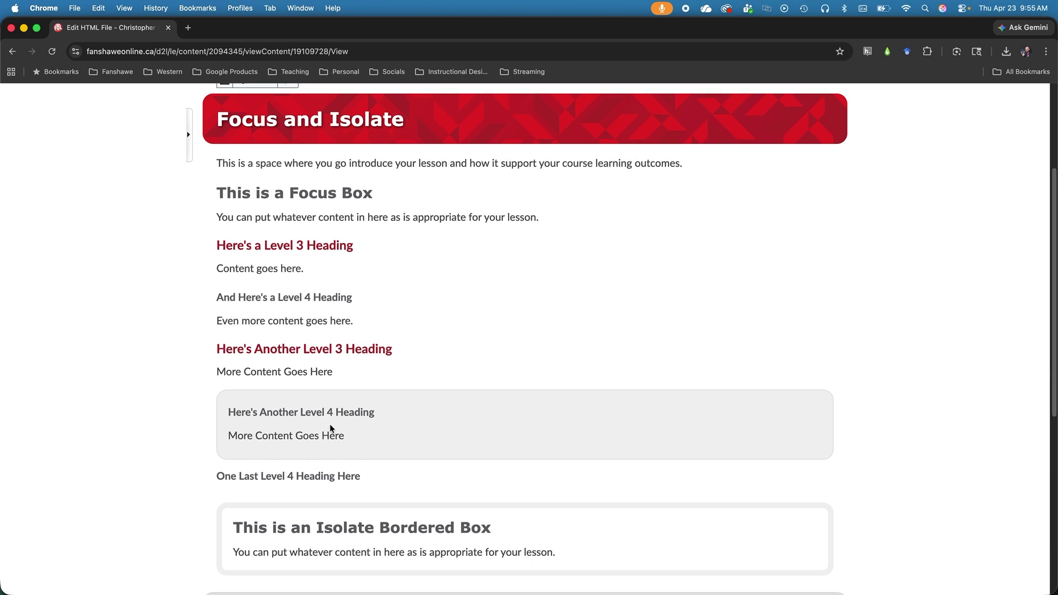
Put xFocus back before "This is a Focus Box", add an xEndFocus paragraph below "Content goes here.", and save and close the page.
type("xFocus This is a Focus Box")
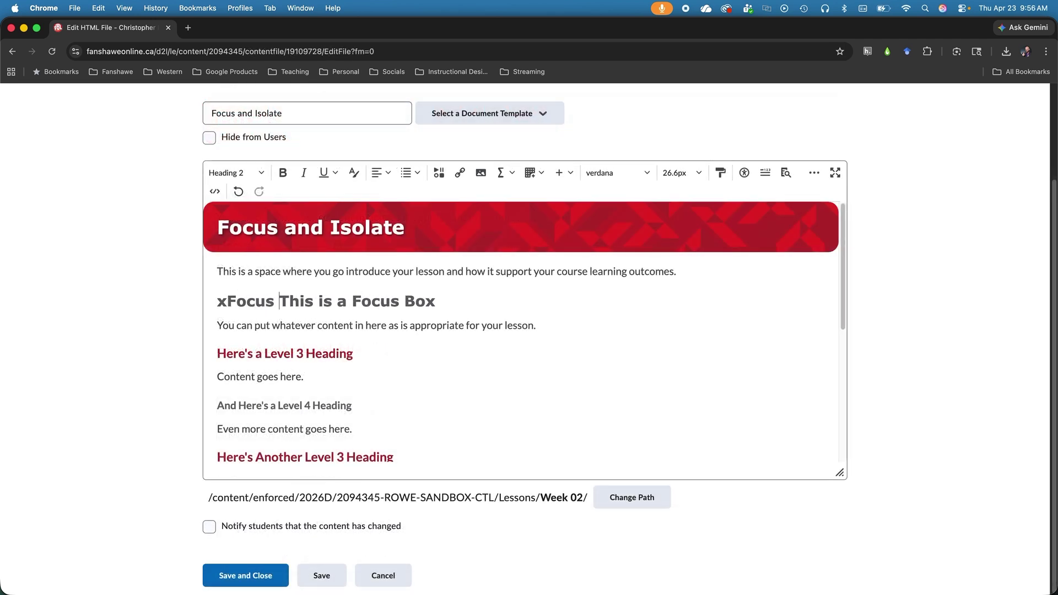
scroll(295, 300, "down", 2)
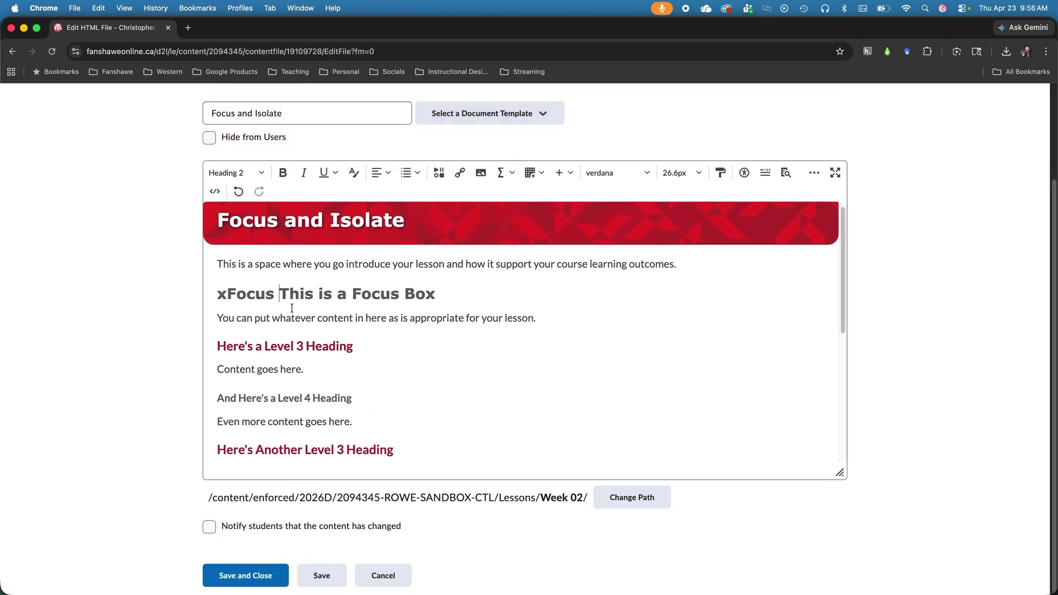
left_click(303, 358)
key("Return")
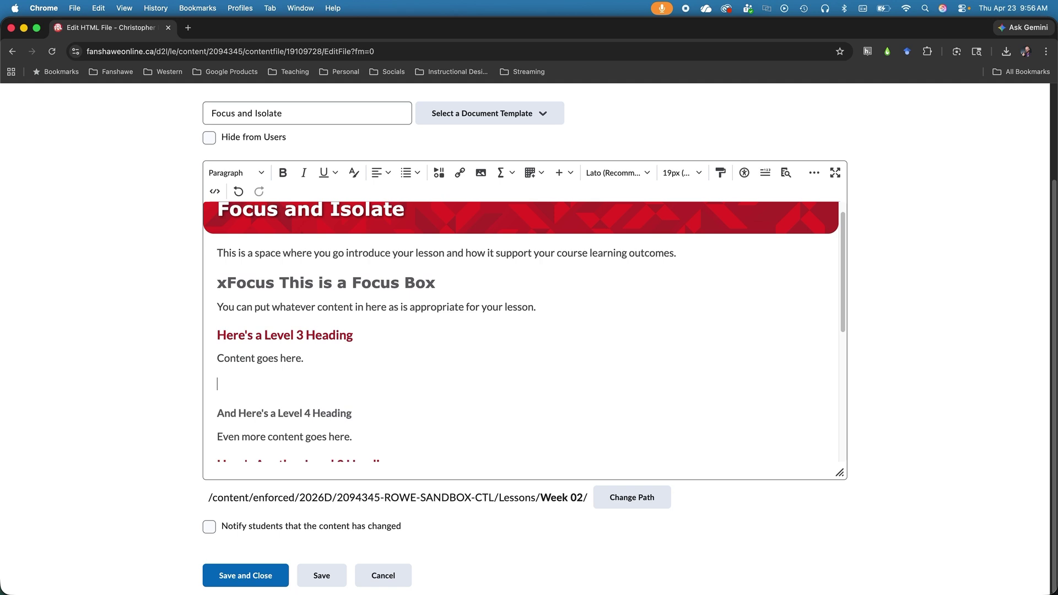
type("xEndFocus")
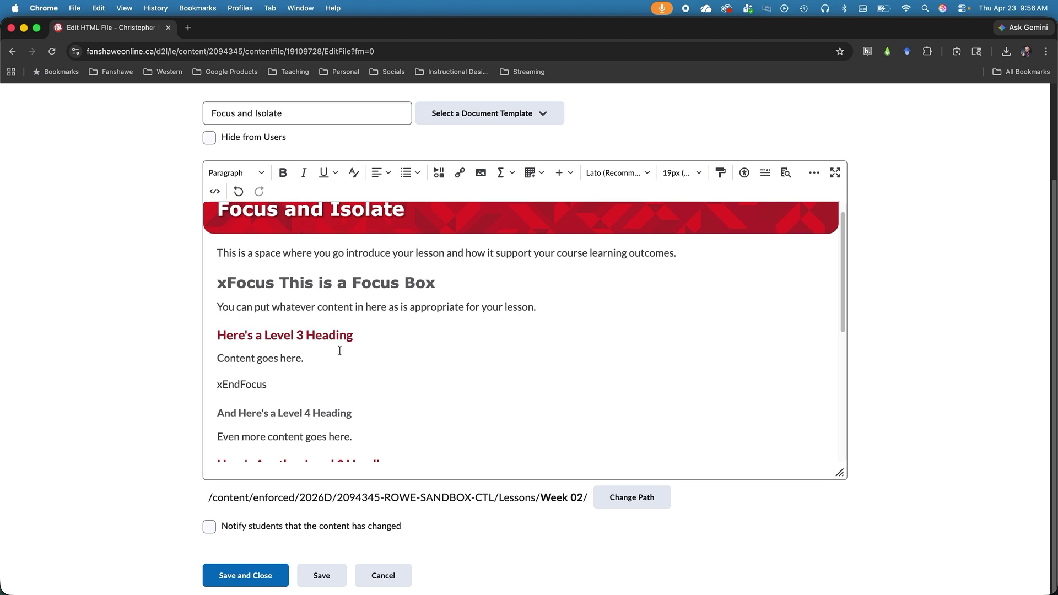
left_click(274, 577)
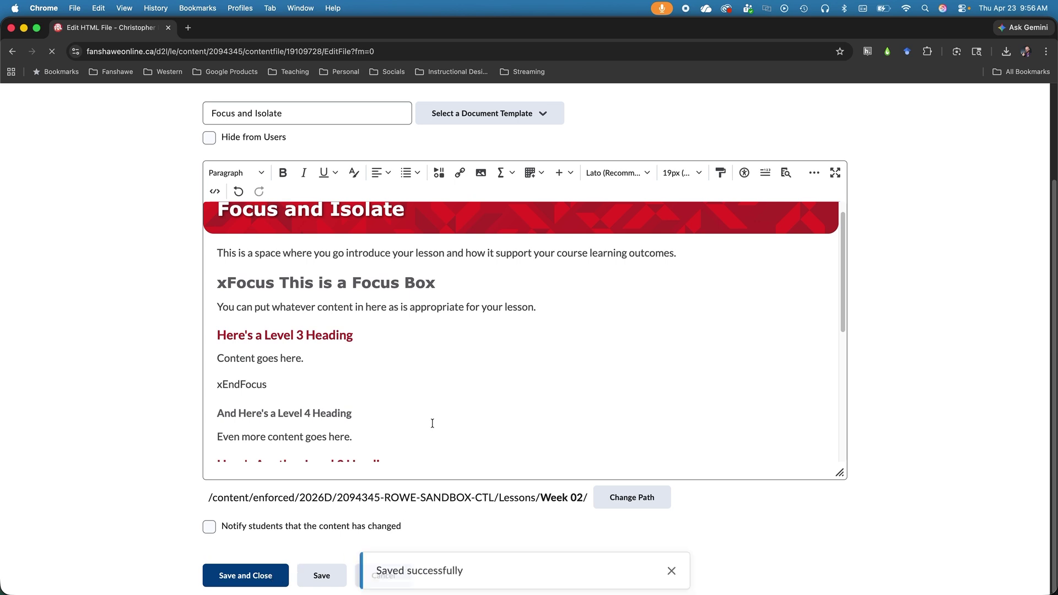
scroll(432, 425, "down", 3)
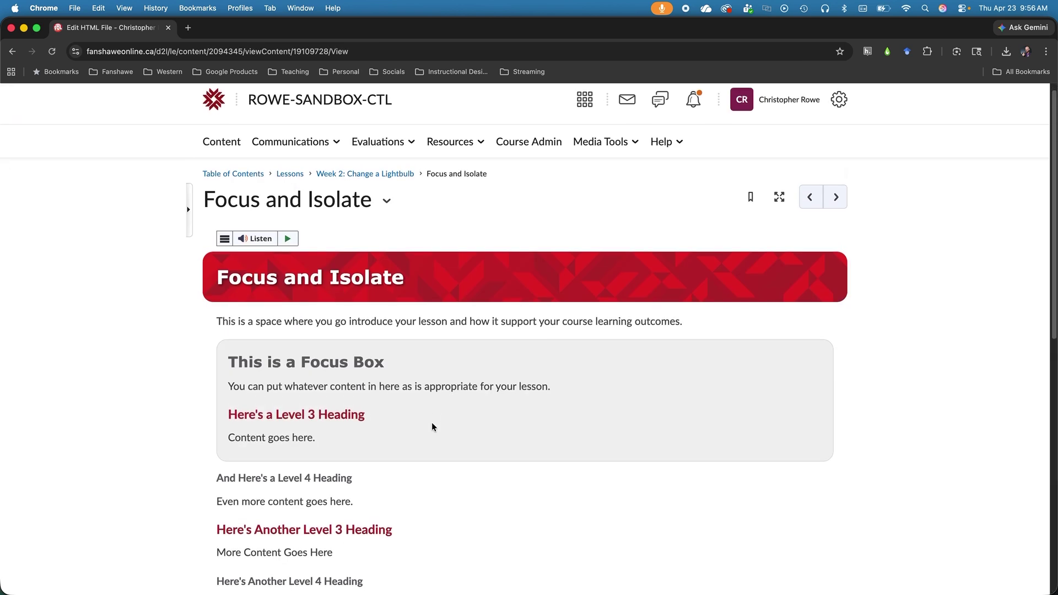
scroll(434, 425, "down", 2)
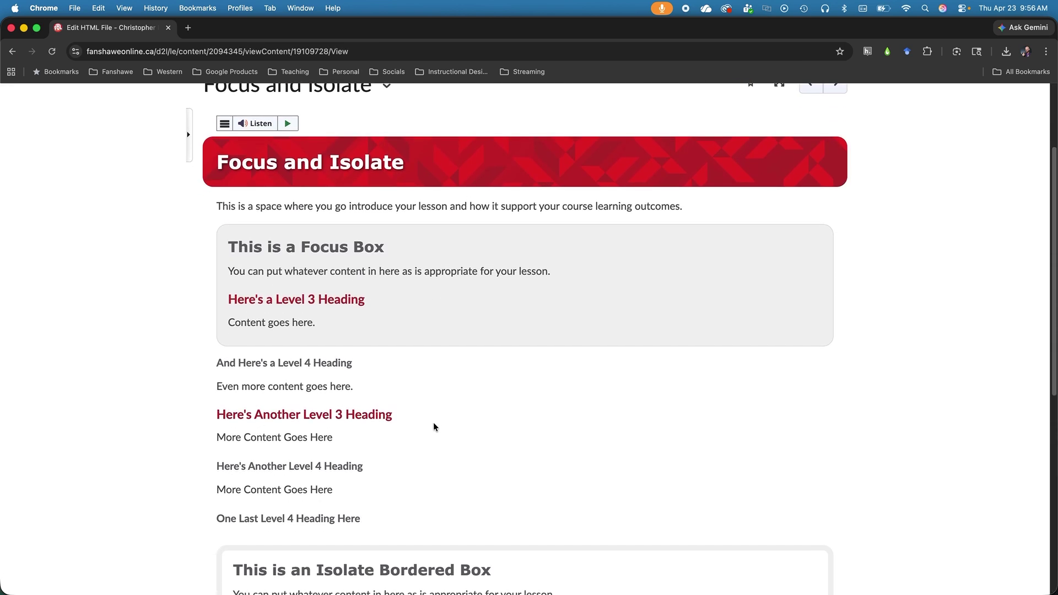